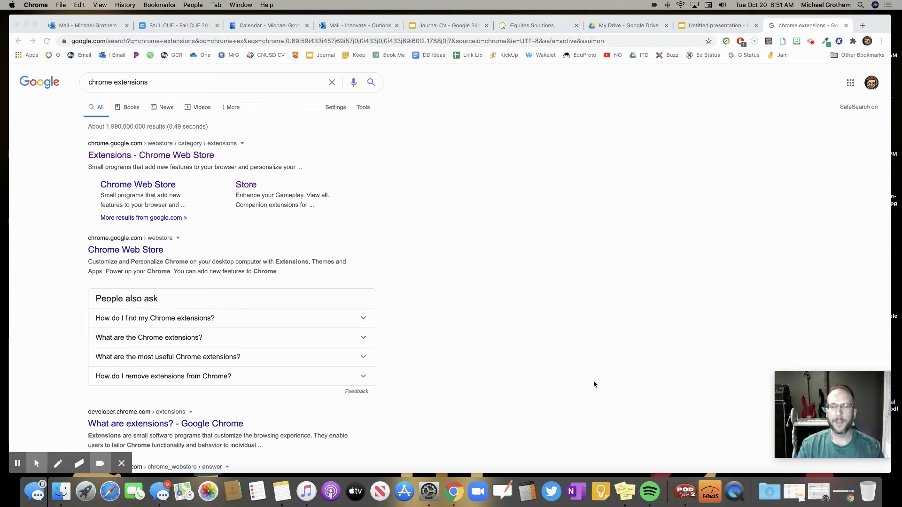
# - Switch to the Untitled presentation tab and move to the first slide
pyautogui.click(710, 25)
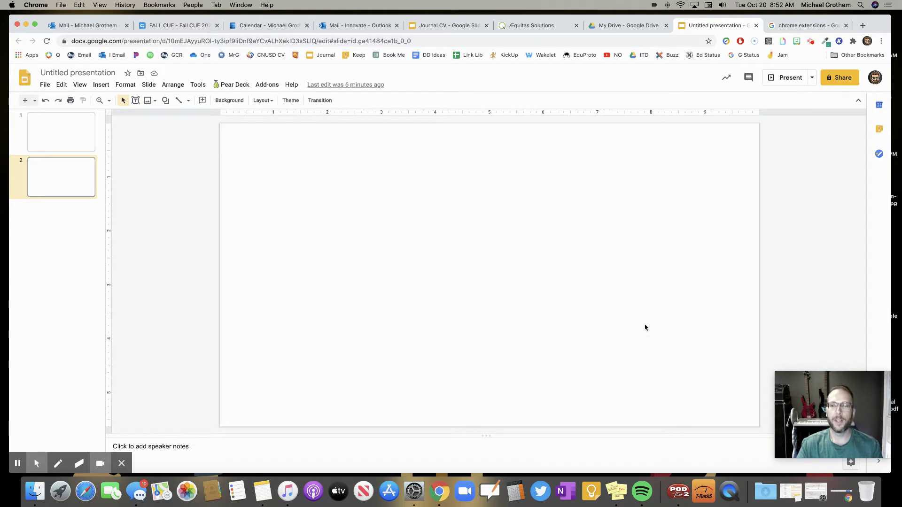
pyautogui.press('Up')
pyautogui.click(55, 190)
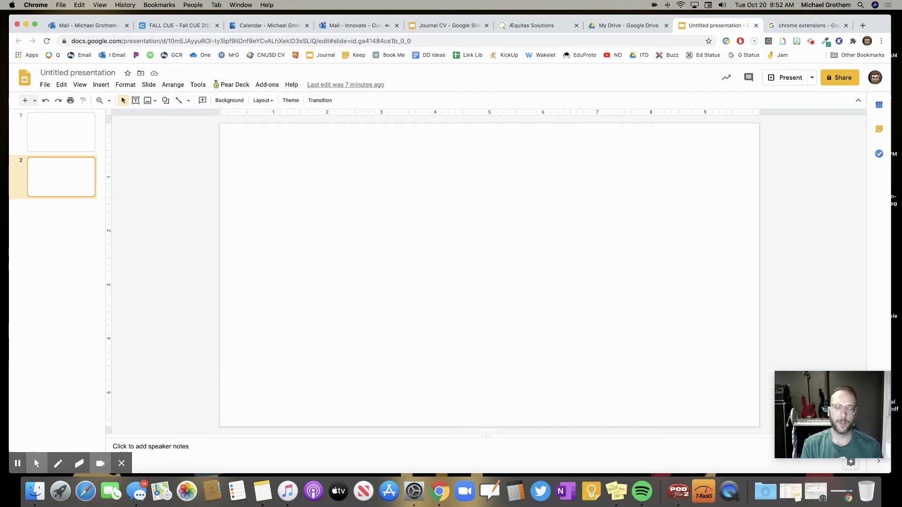
pyautogui.press('F10')
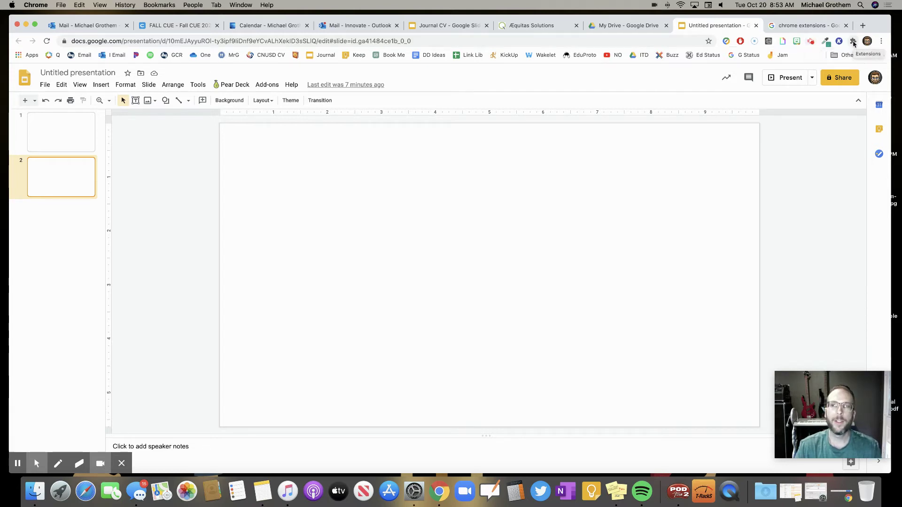
pyautogui.click(853, 42)
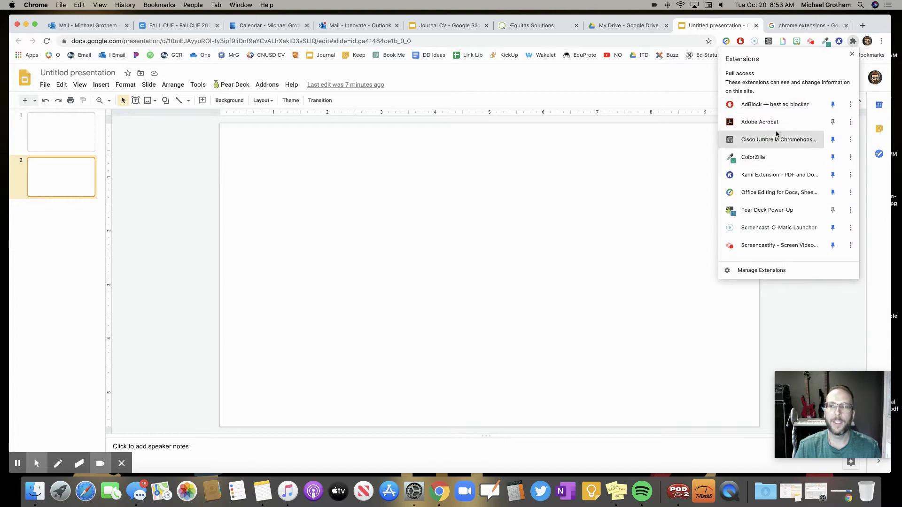
pyautogui.scroll(-3, 794, 228)
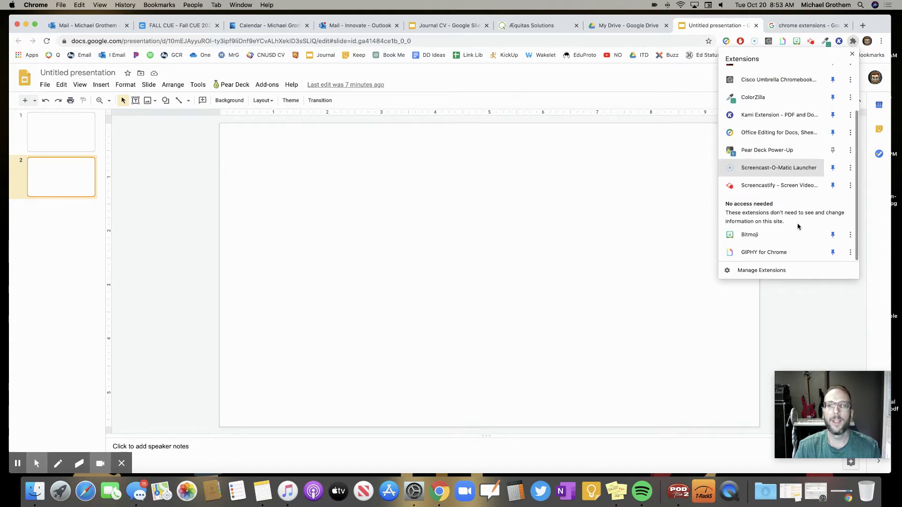
pyautogui.scroll(3, 797, 226)
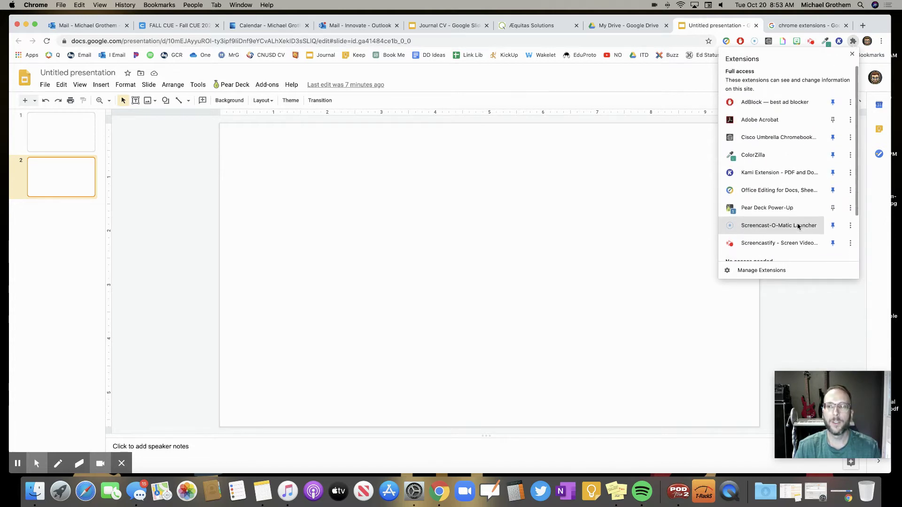
pyautogui.click(834, 208)
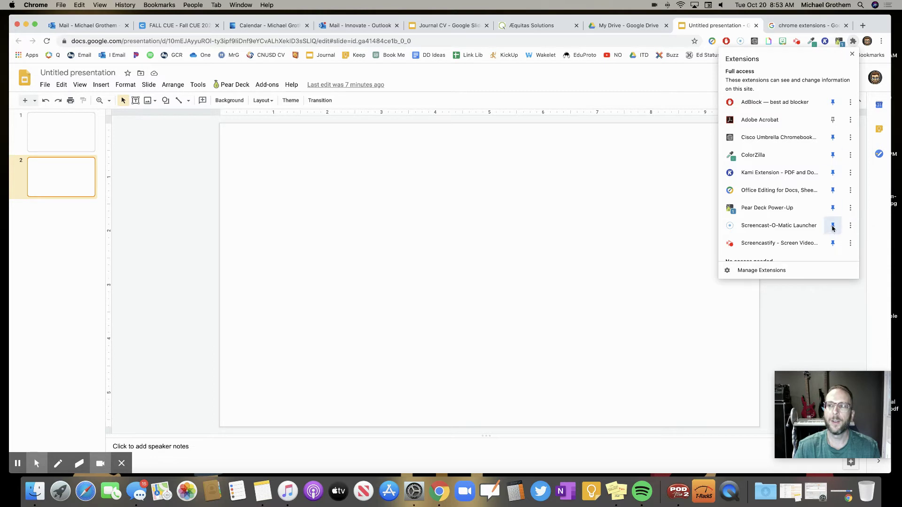
pyautogui.click(833, 208)
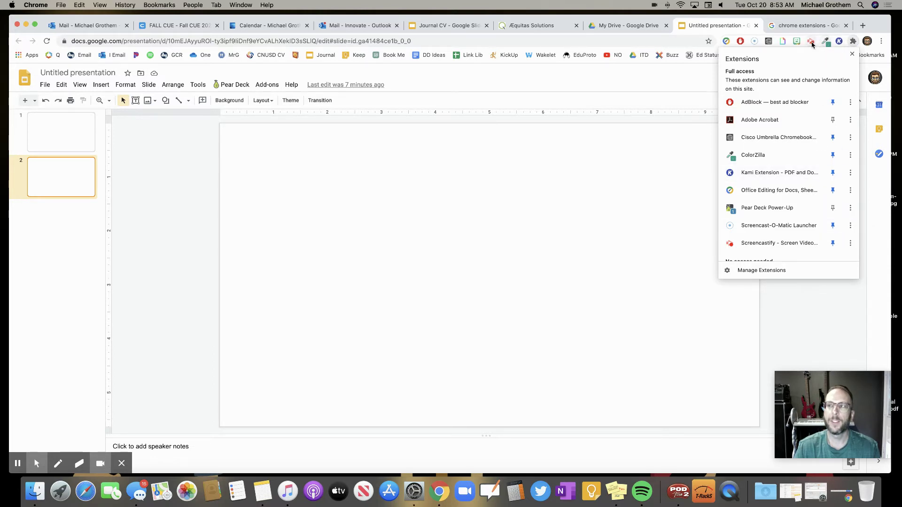
pyautogui.press('Escape')
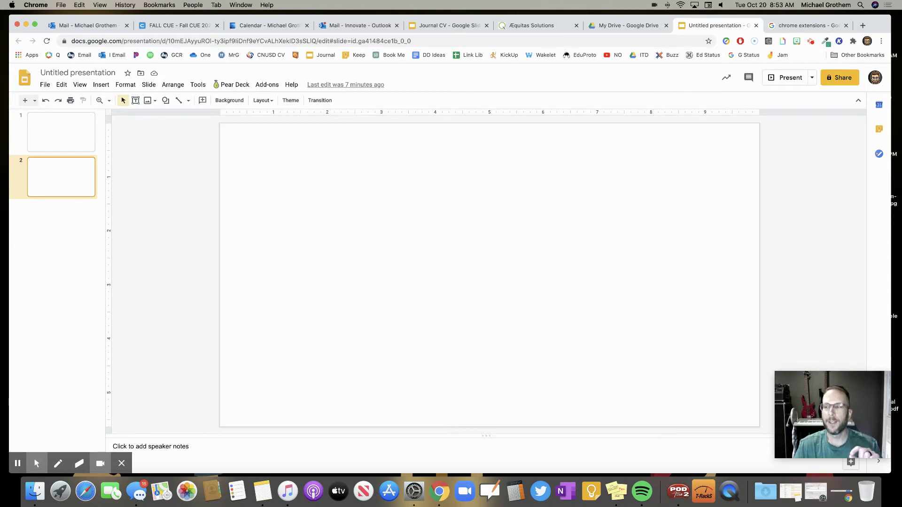
# - Search the Chrome Web Store for screencastify and open the Screencastify - Screen Video Recorder page
pyautogui.click(798, 25)
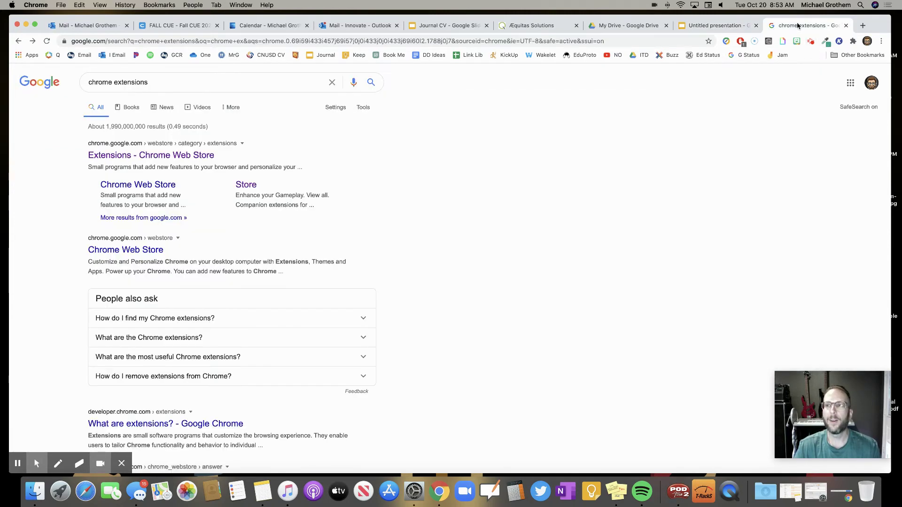
pyautogui.click(162, 156)
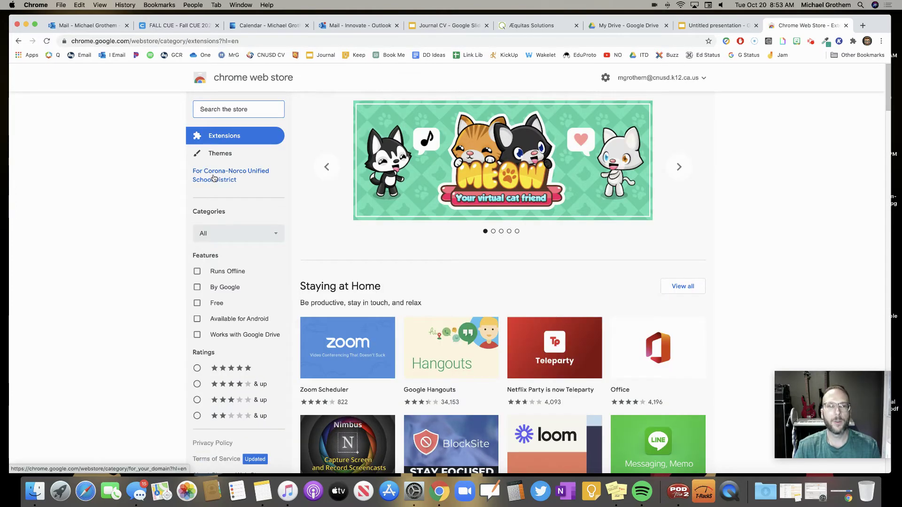
pyautogui.click(212, 177)
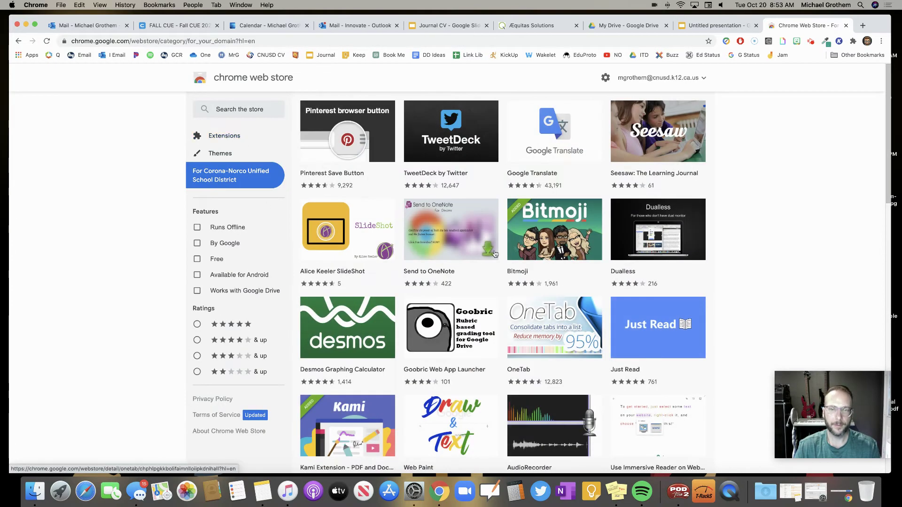
pyautogui.click(234, 110)
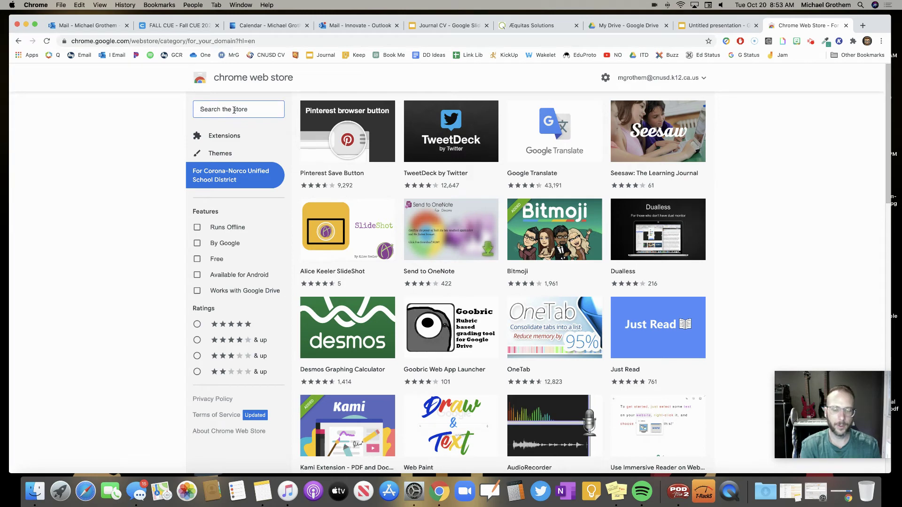
pyautogui.write('screencastify')
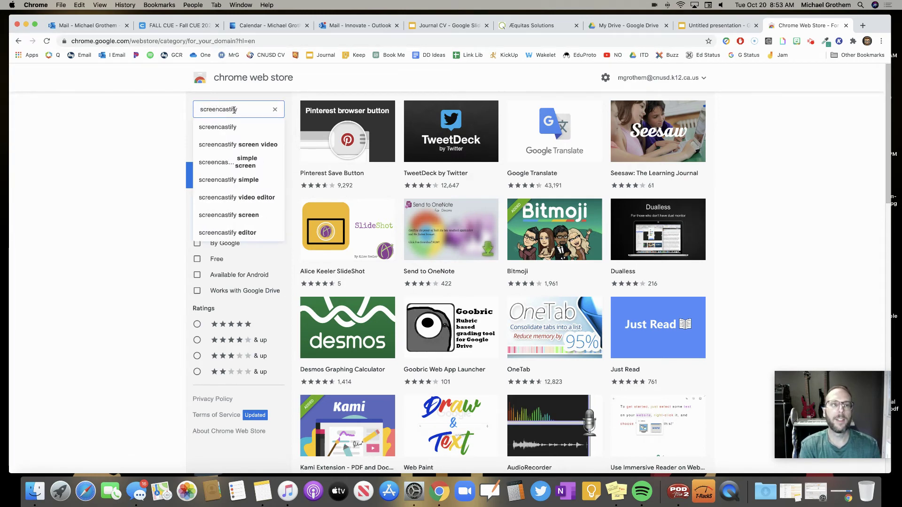
pyautogui.press('Return')
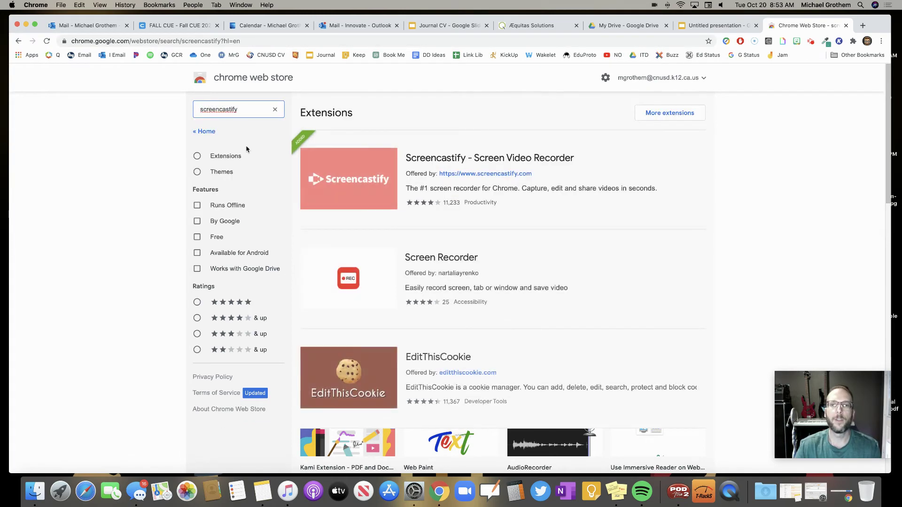
pyautogui.click(354, 182)
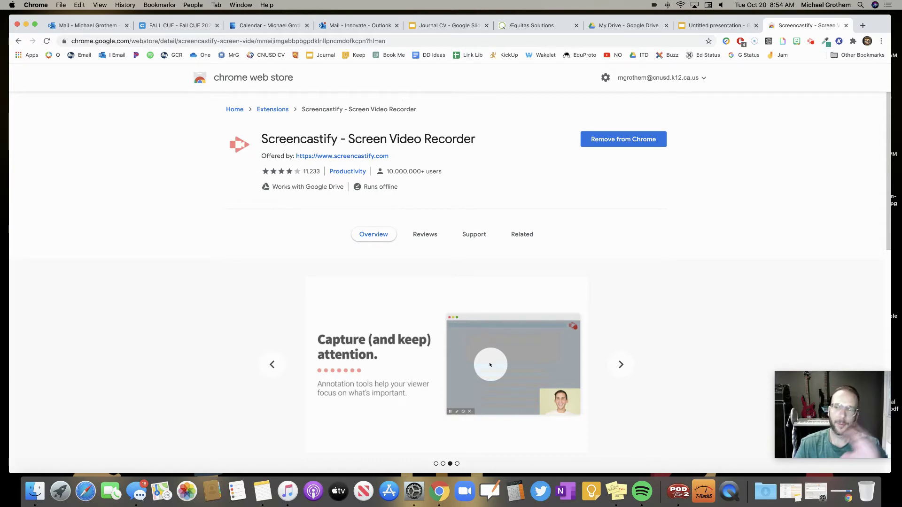
# - Bring the other Chrome window forward and open Screencastify's recording options
pyautogui.press('super+grave')
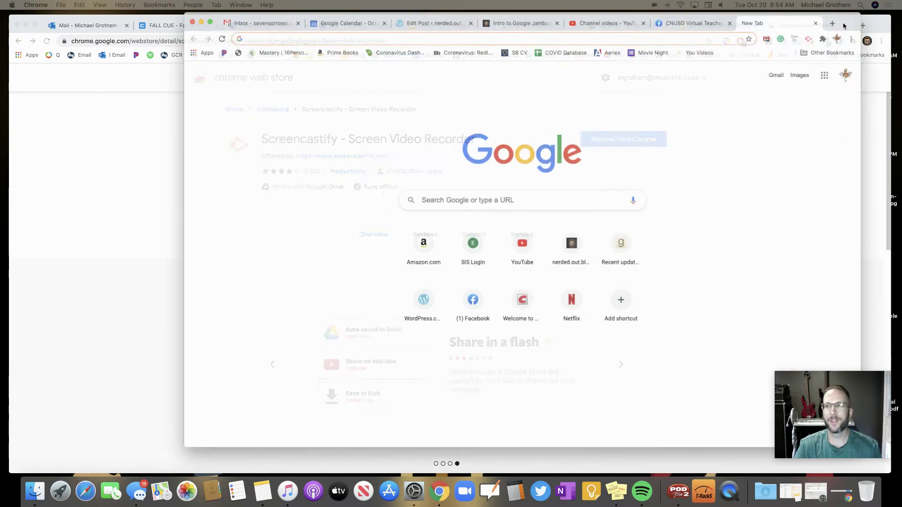
pyautogui.moveTo(791, 38); pyautogui.dragTo(789, 38)
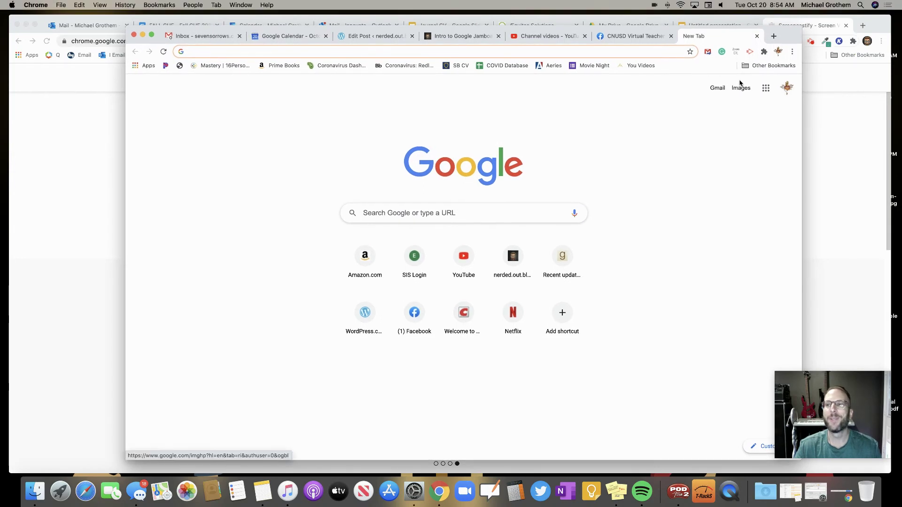
pyautogui.click(751, 54)
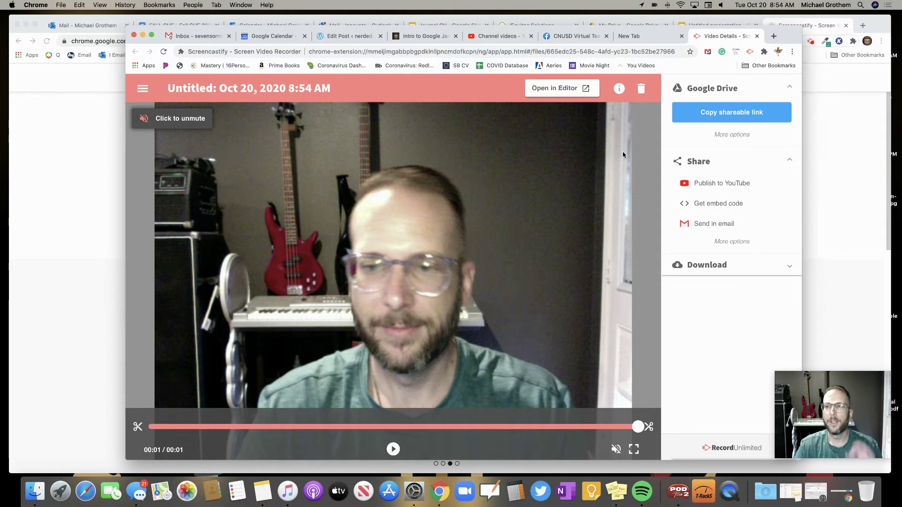
# - Set the recording's Drive visibility to Unlisted within the district domain
pyautogui.click(733, 136)
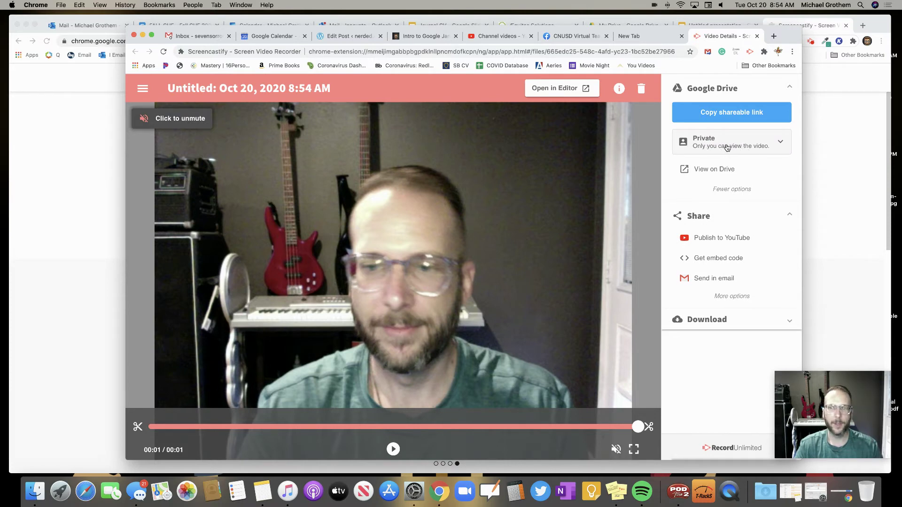
pyautogui.click(727, 148)
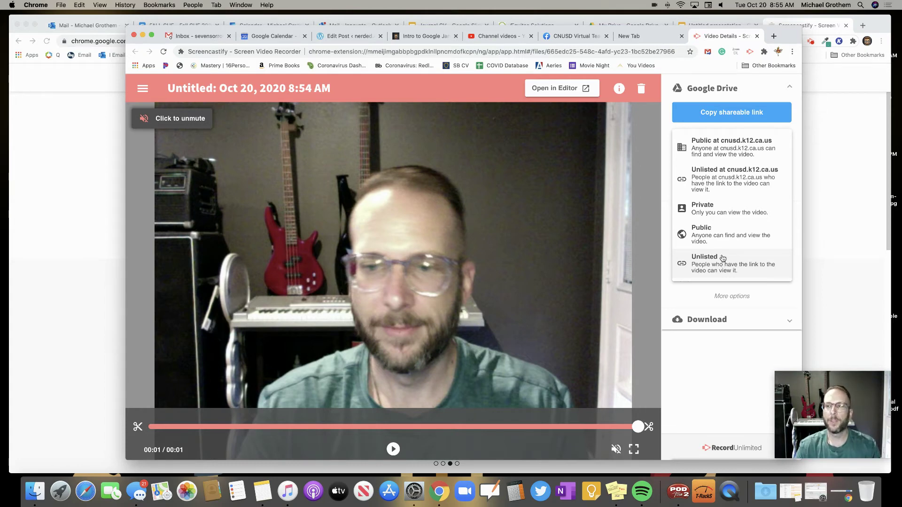
pyautogui.click(722, 185)
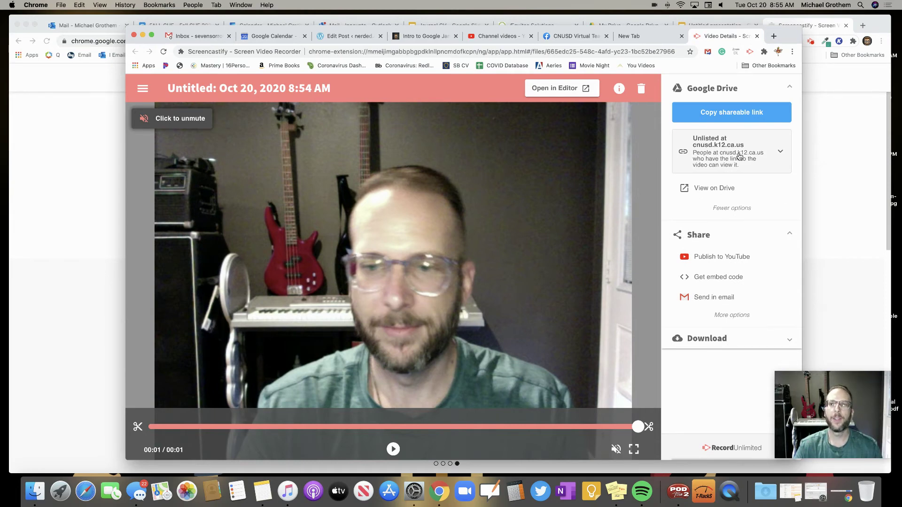
# - Rename the recording to 'trial video'
pyautogui.click(291, 88)
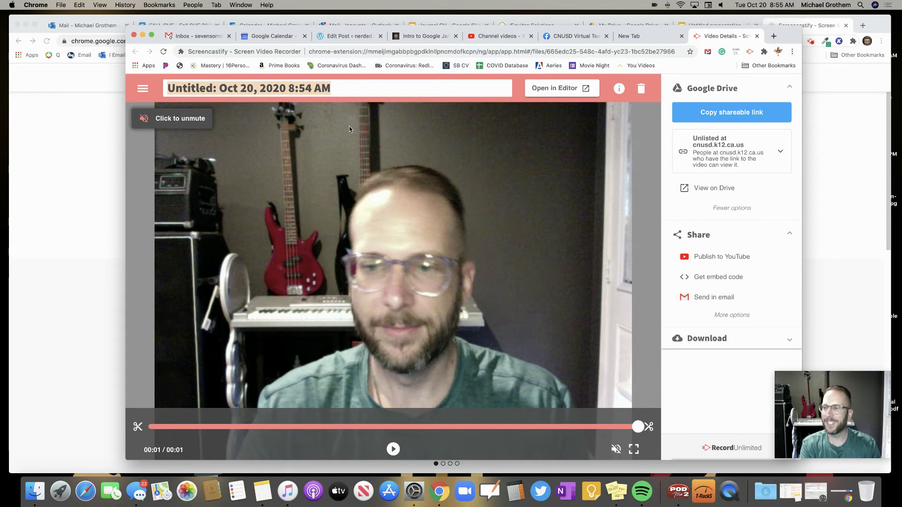
pyautogui.write('trial')
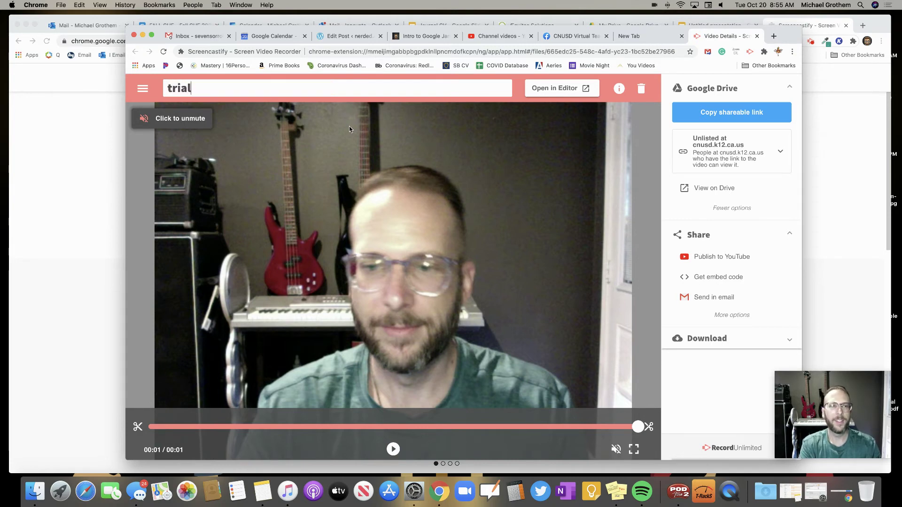
pyautogui.write(' video')
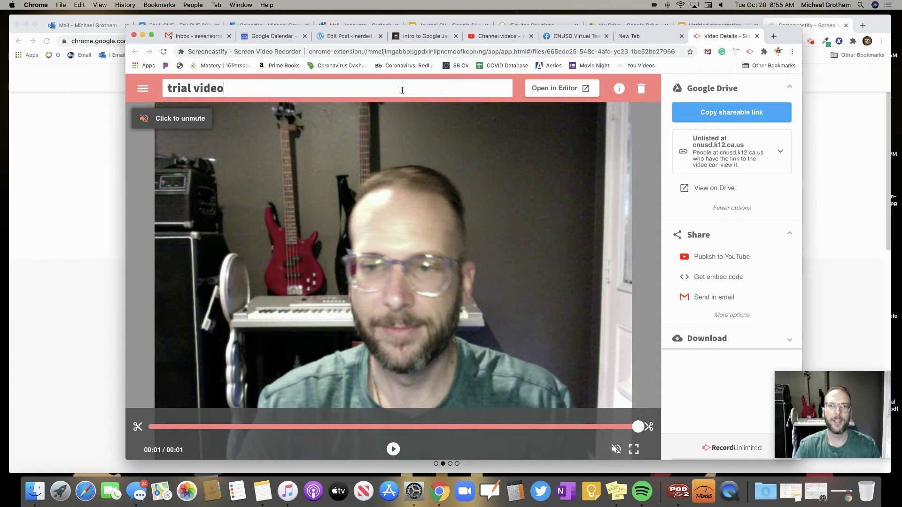
pyautogui.click(718, 399)
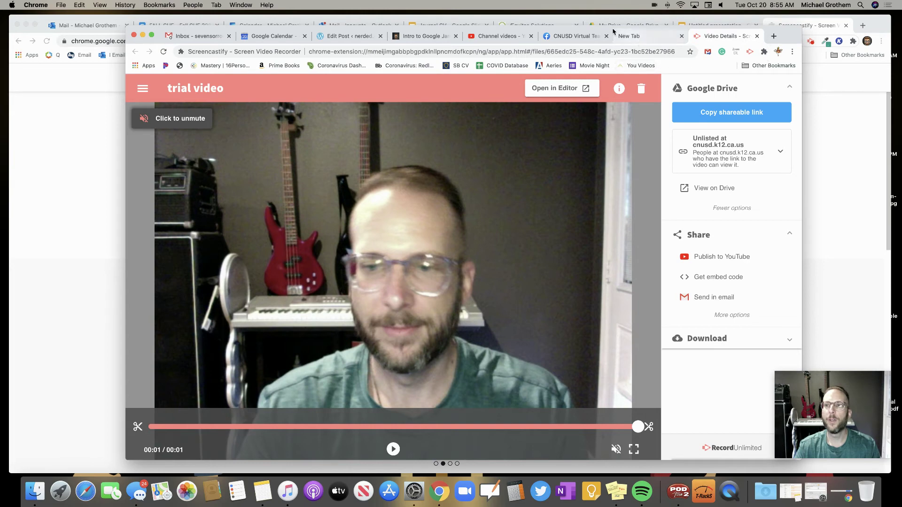
# - Back in the presentation, insert the SafeYouTube video from Google Drive onto slide 2
pyautogui.click(867, 21)
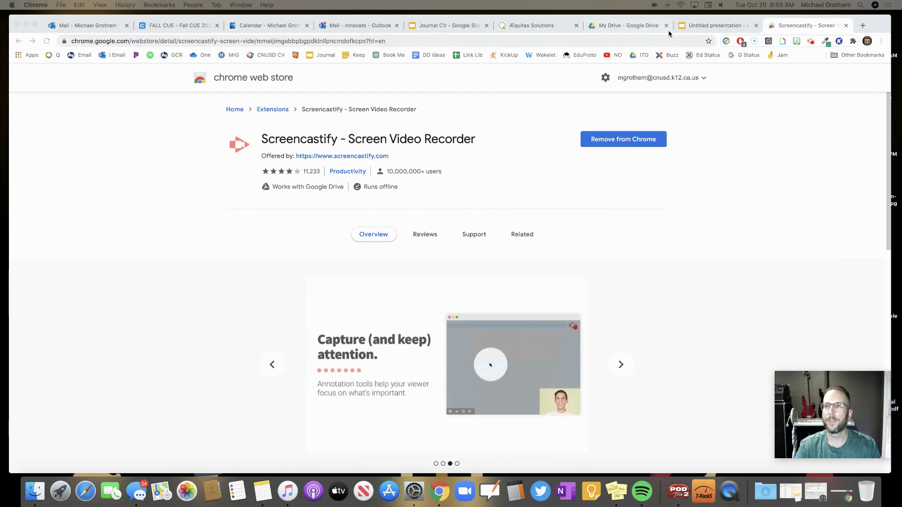
pyautogui.click(717, 25)
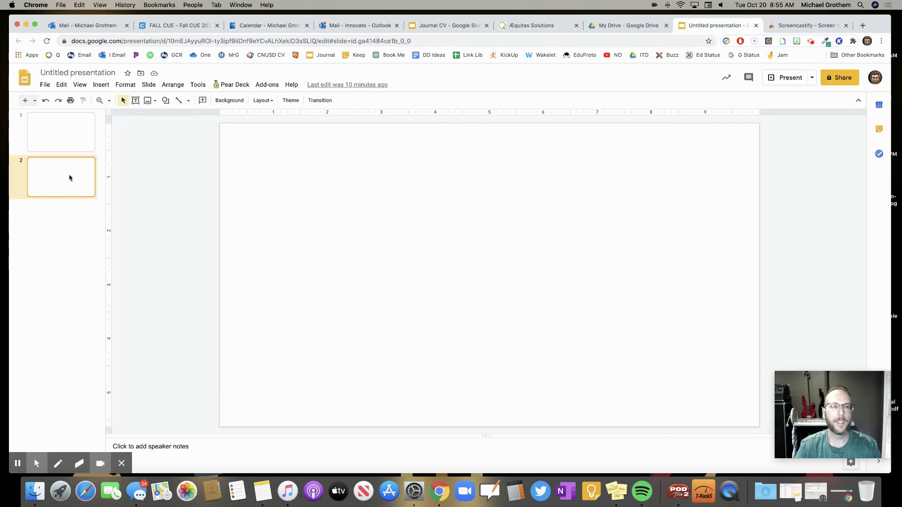
pyautogui.click(97, 85)
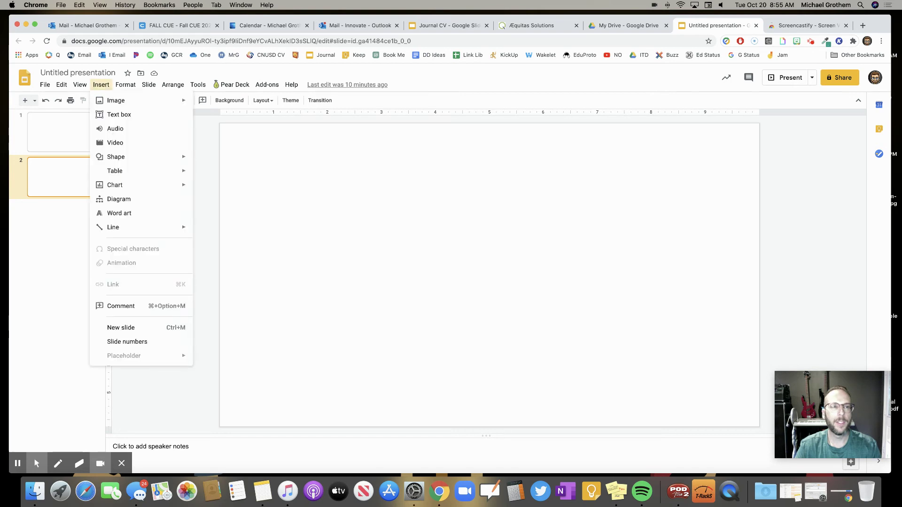
pyautogui.click(115, 143)
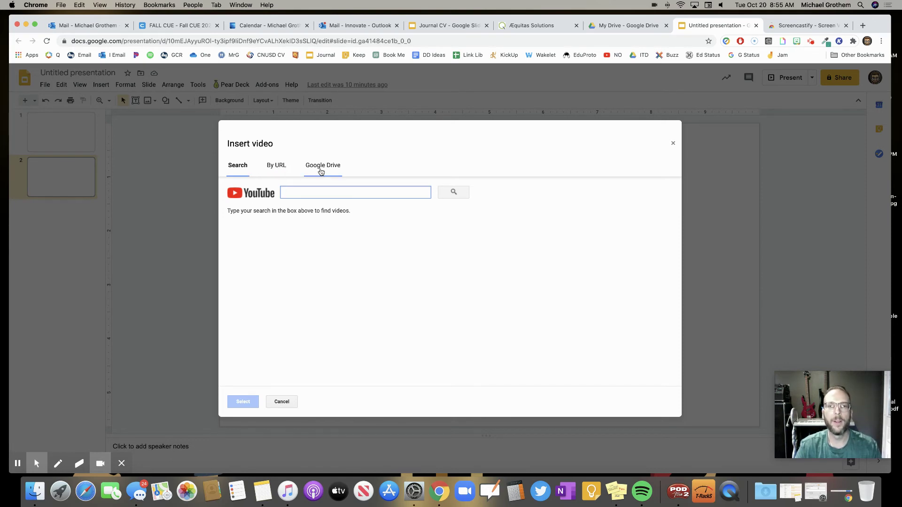
pyautogui.click(322, 167)
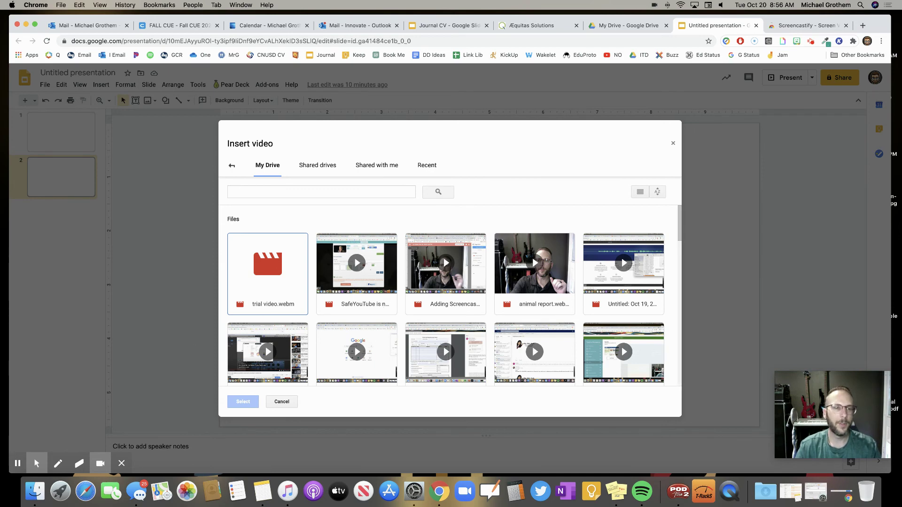
pyautogui.click(378, 283)
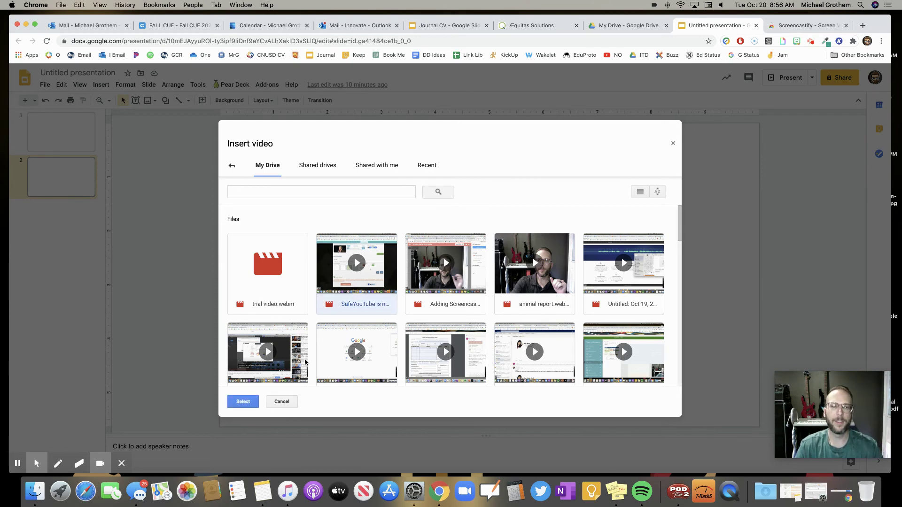
pyautogui.click(249, 402)
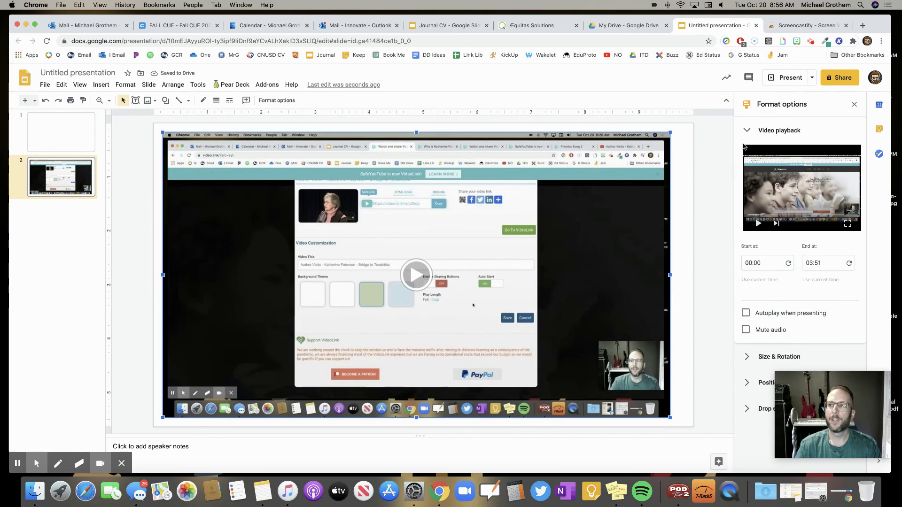
# - Preview slide 2 as a slideshow, then shrink the video into the bottom-right corner
pyautogui.click(794, 77)
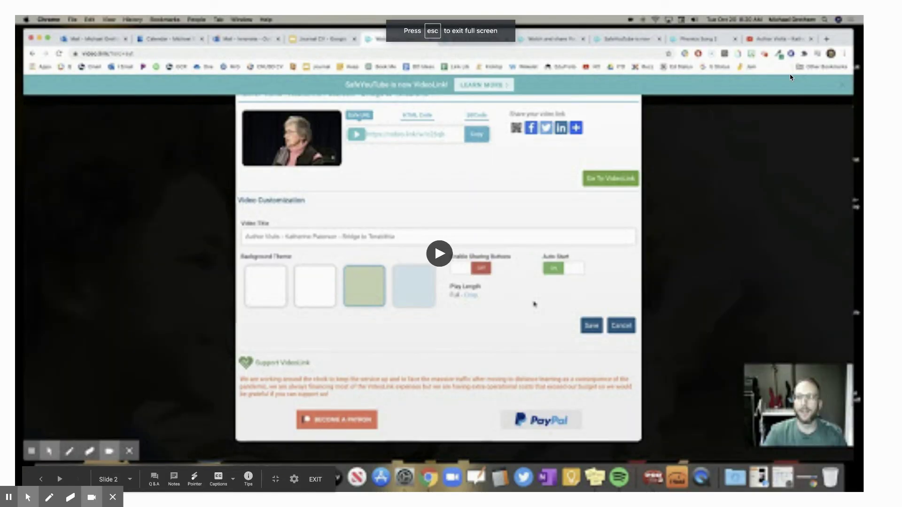
pyautogui.press('Escape')
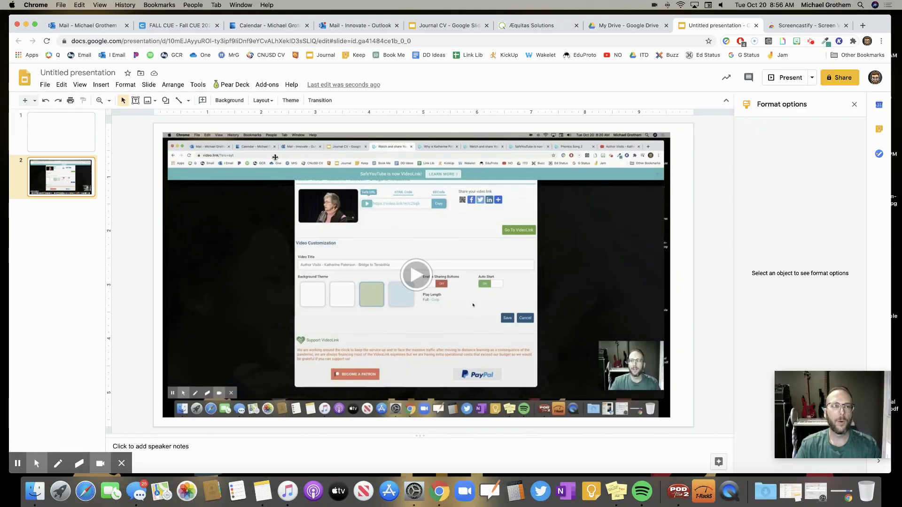
pyautogui.moveTo(163, 133); pyautogui.dragTo(571, 298)
pyautogui.moveTo(460, 300); pyautogui.dragTo(538, 322)
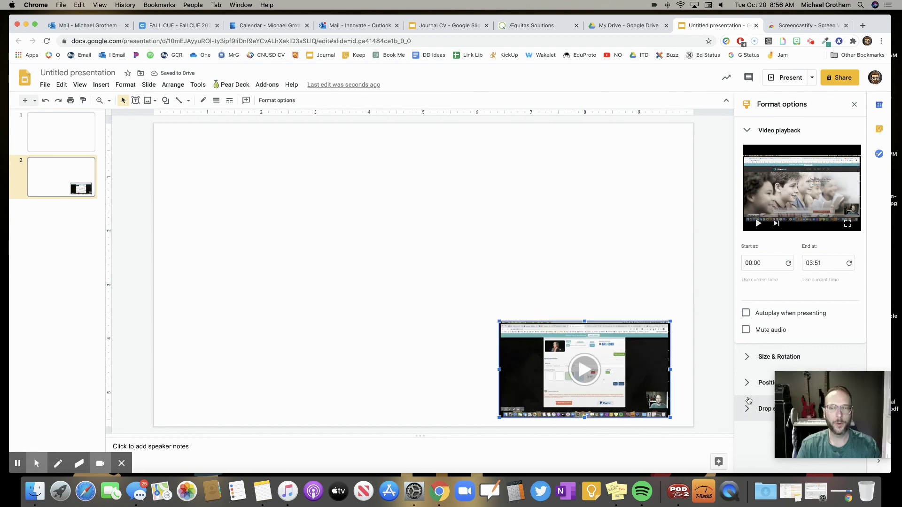
pyautogui.moveTo(500, 322); pyautogui.dragTo(529, 331)
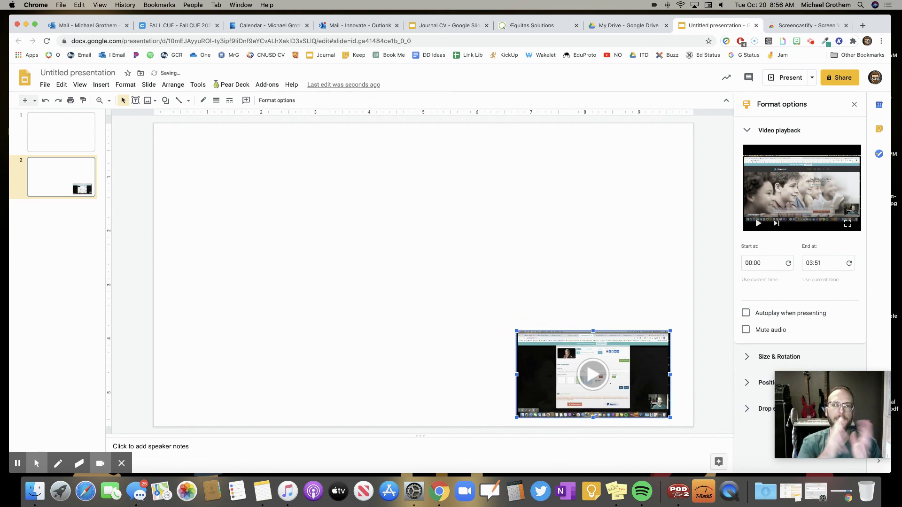